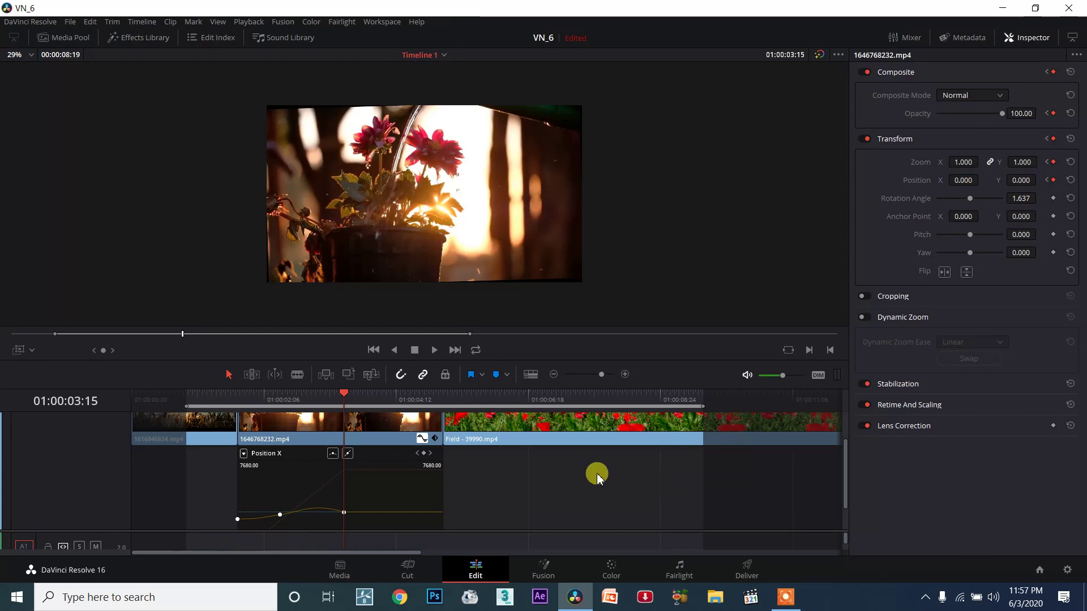
Step: Preview the flower clip's shrinking, darkening animation, then select the poppy-field clip
scroll(355, 482, "up", 2)
mouse_move(330, 398)
left_mouse_down()
mouse_move(244, 433)
mouse_move(343, 416)
left_mouse_up()
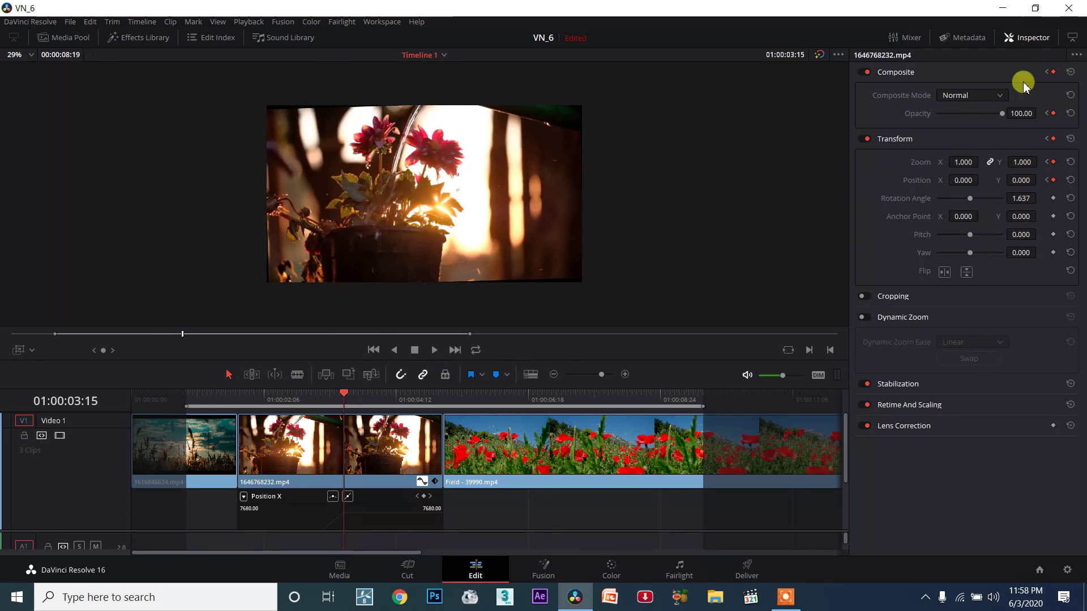
left_click_drag(285, 403, 382, 376)
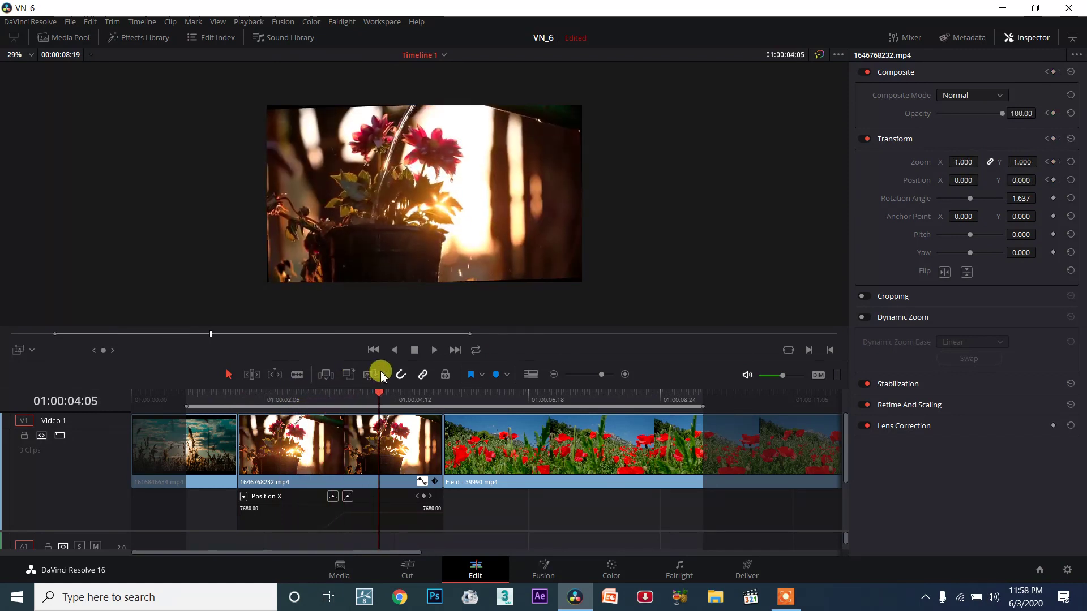
left_click(485, 451)
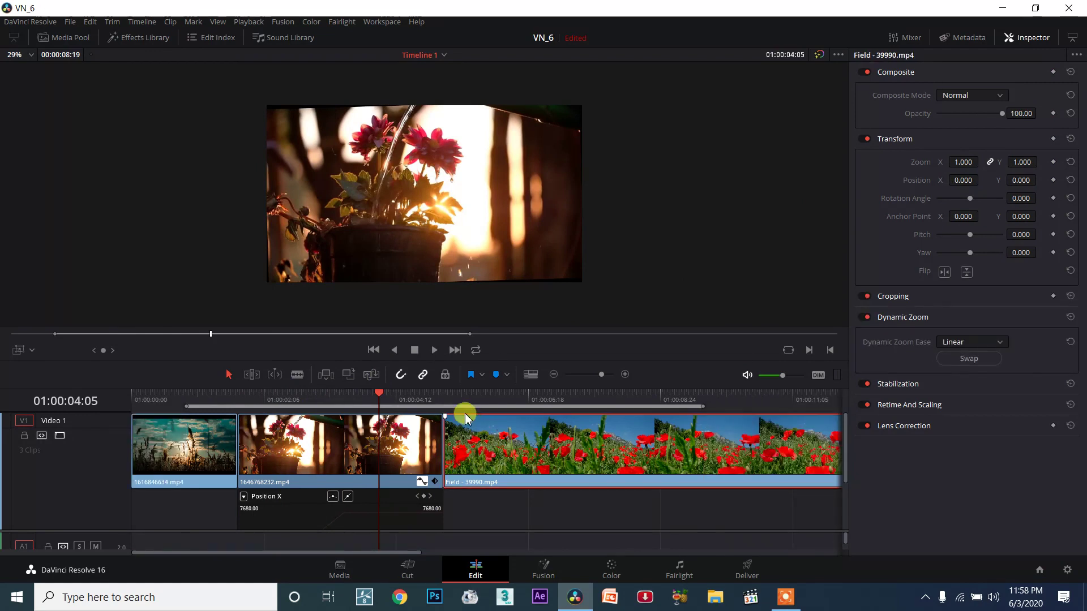
scroll(332, 485, "down", 2)
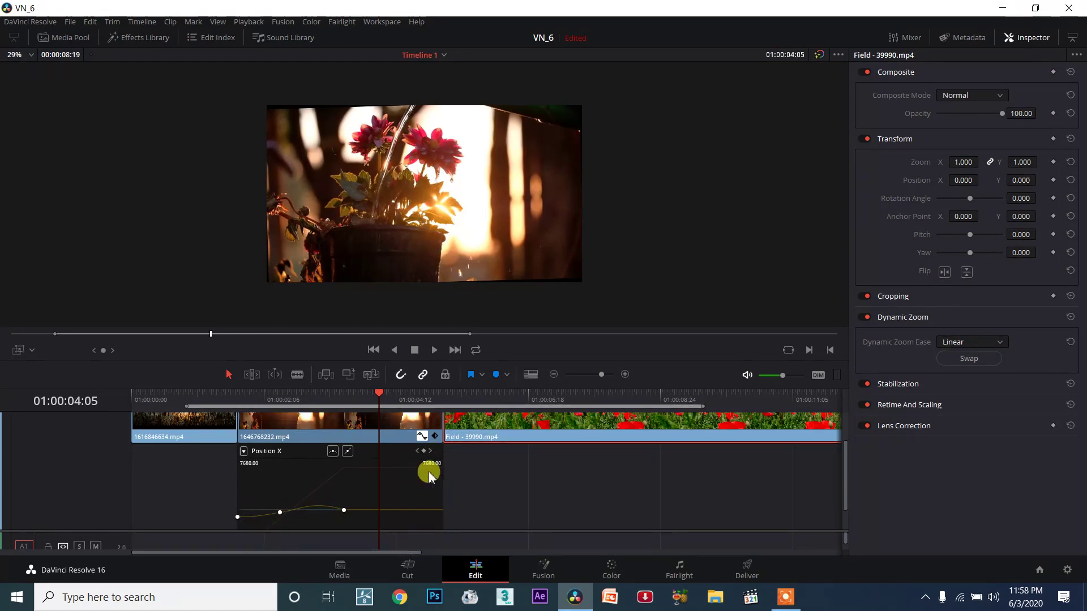
left_click_drag(426, 396, 485, 396)
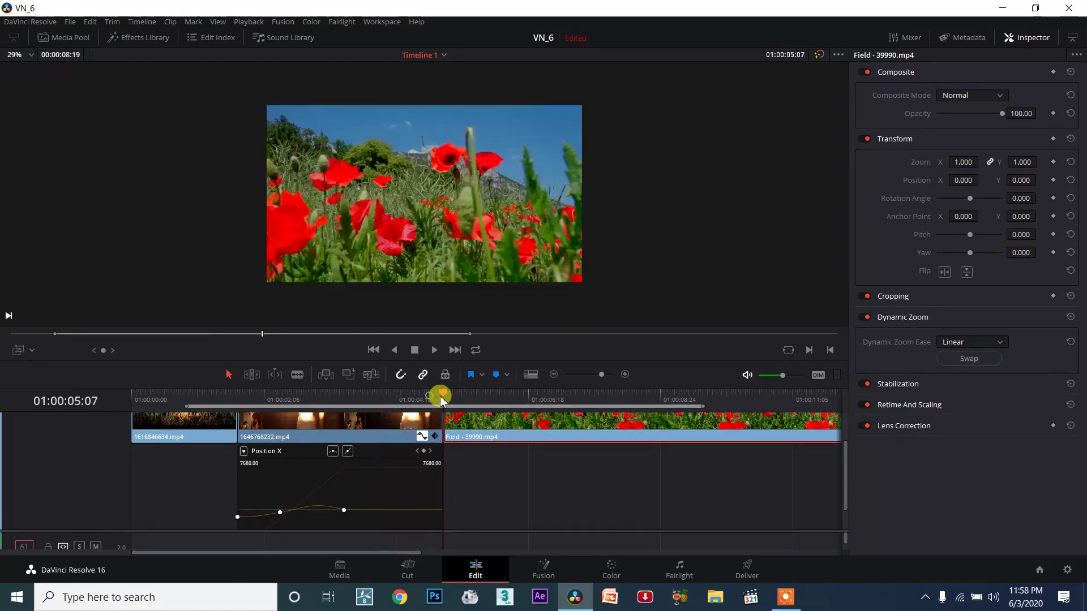
left_click(366, 440)
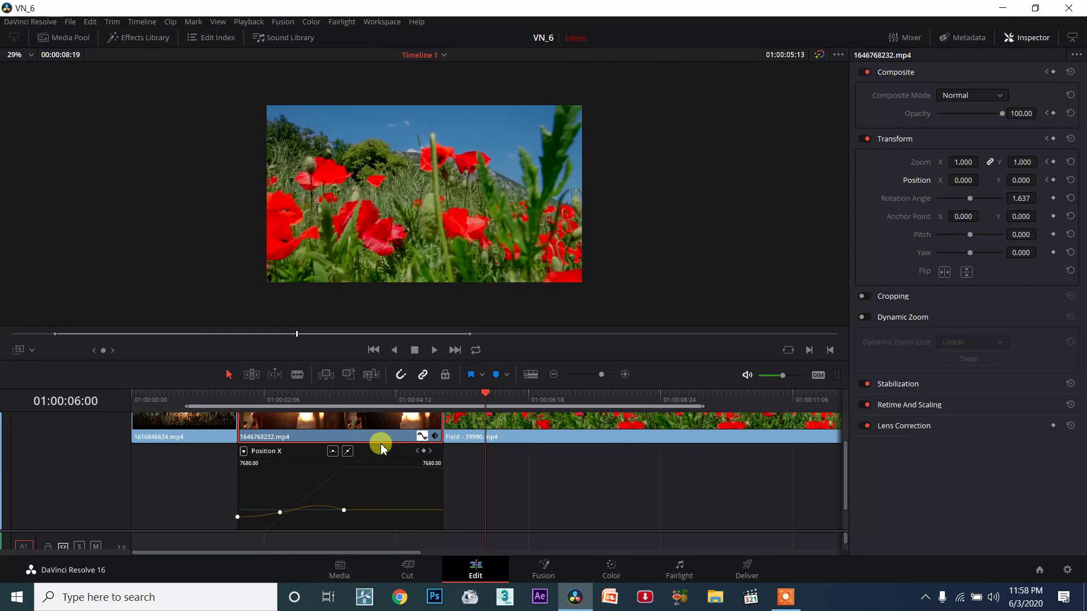
left_click(477, 436)
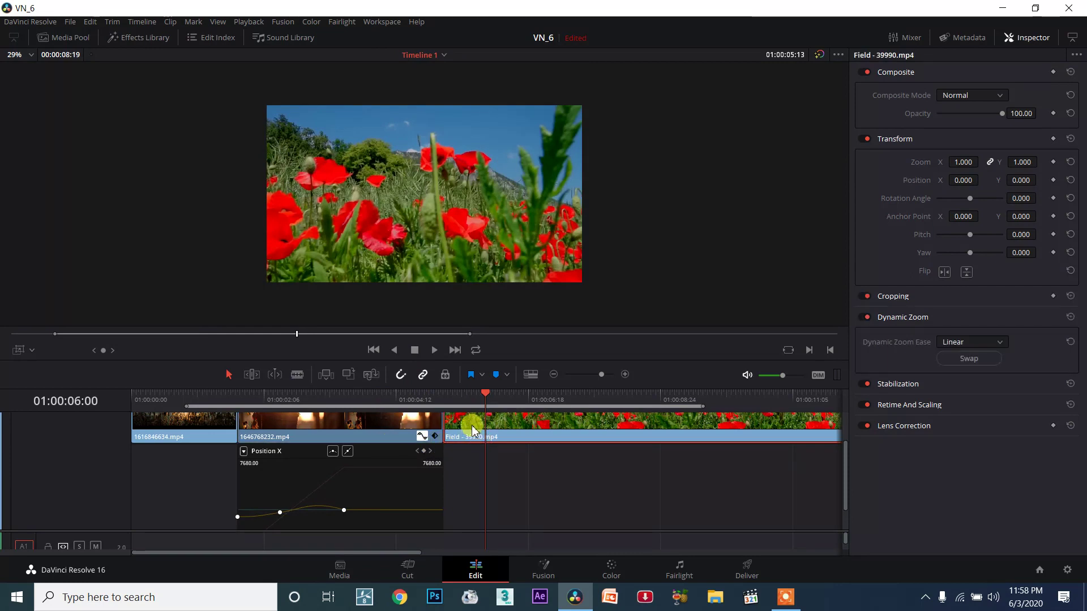
Step: Paste all of the flower clip's video attributes onto the poppy-field clip with Alt+V
right_click(469, 423)
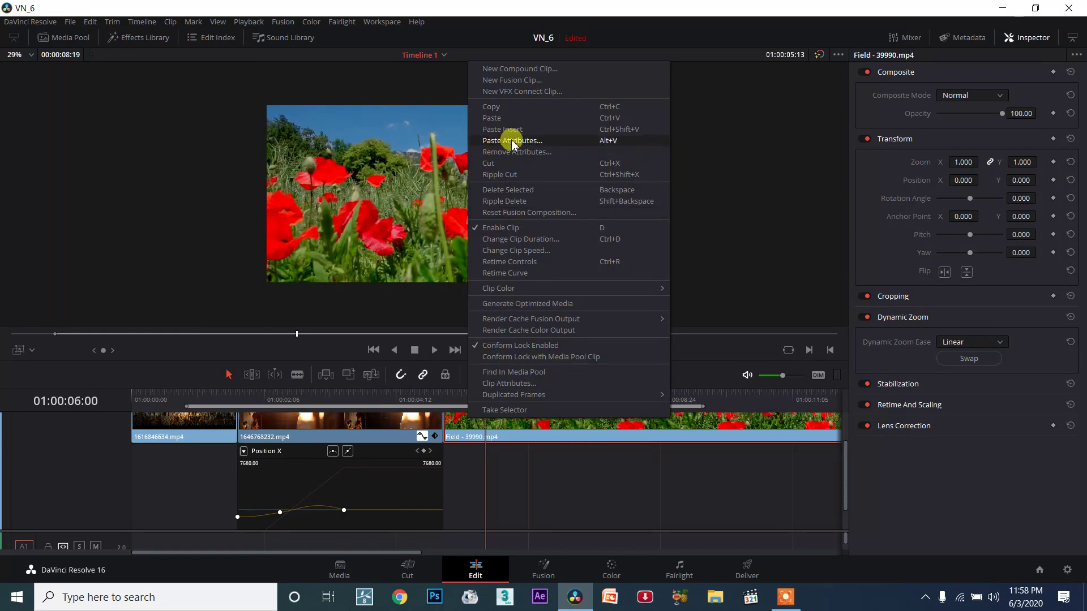
key("Escape")
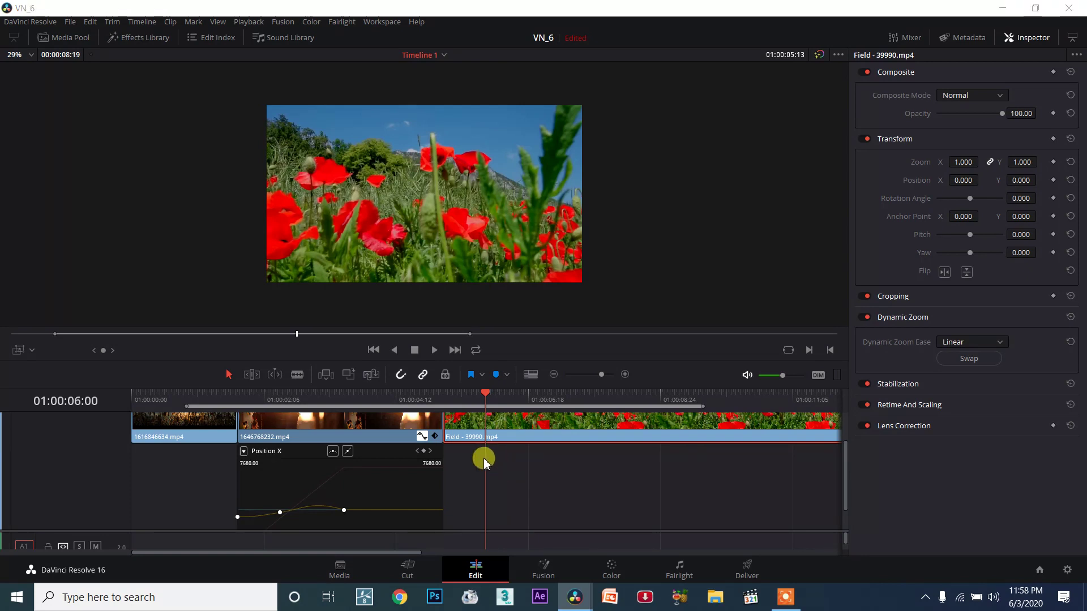
key("alt+v")
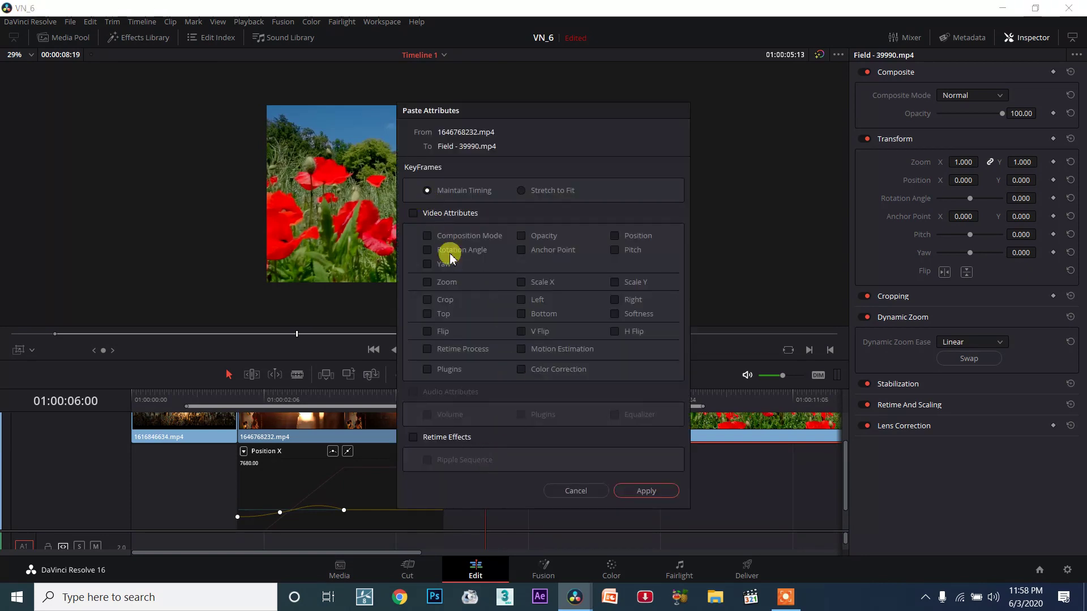
left_click(433, 215)
left_click(641, 492)
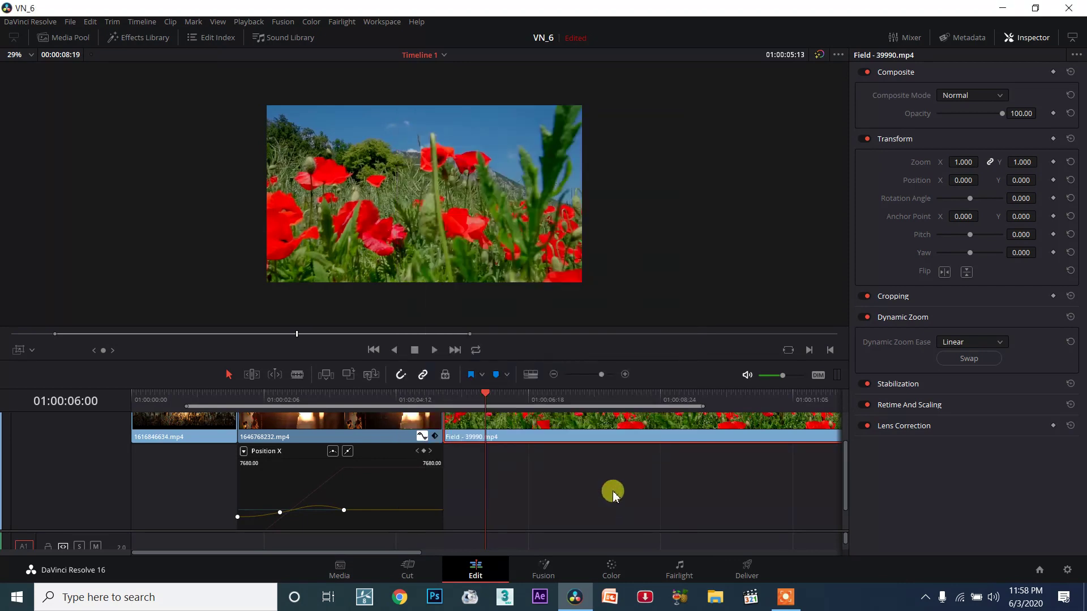
Step: Display the poppy-field clip's keyframe curves and preview its opacity fading from 0 to 100
left_click(451, 401)
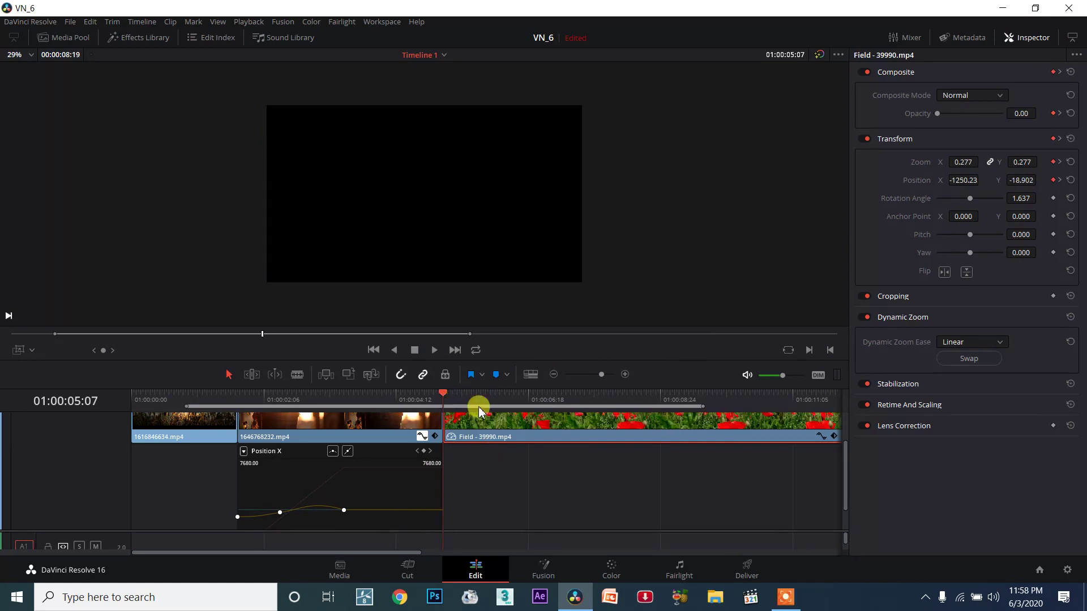
left_click(821, 437)
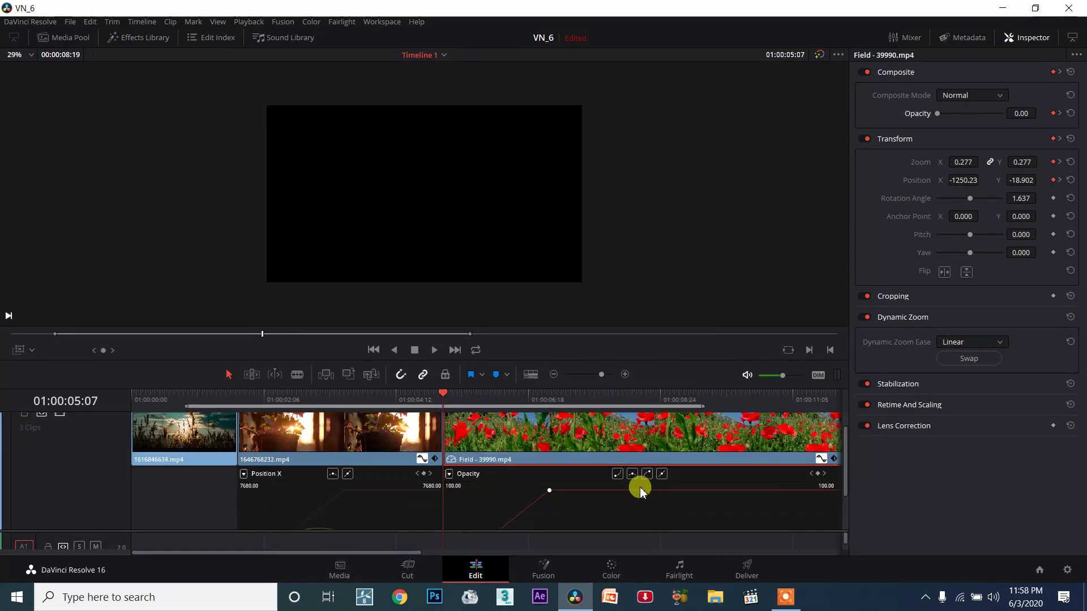
scroll(639, 485, "down", 3)
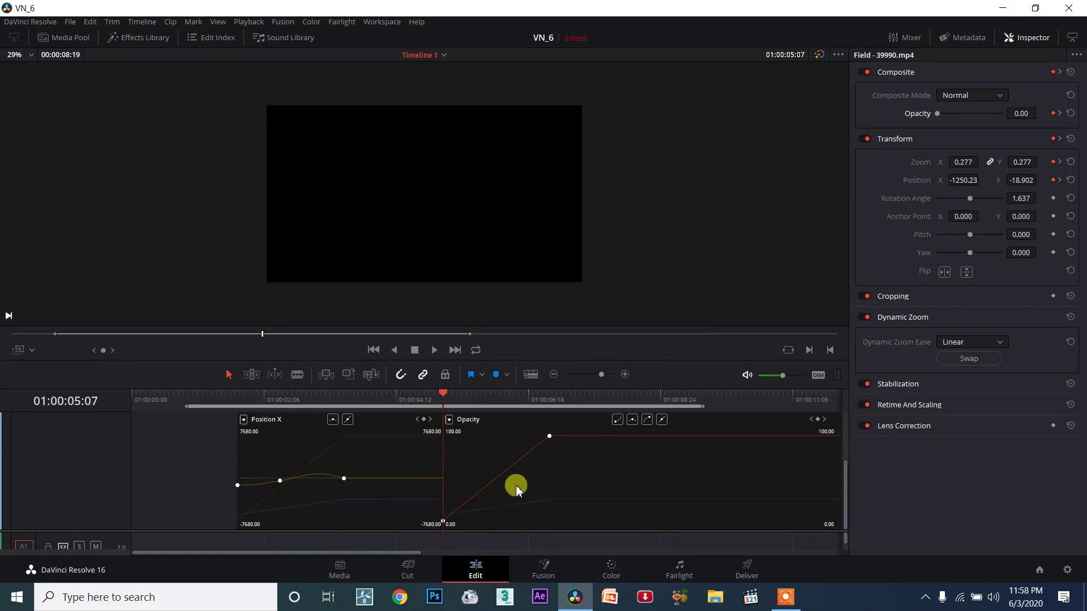
mouse_move(453, 398)
left_mouse_down()
mouse_move(546, 388)
mouse_move(347, 450)
mouse_move(582, 428)
left_mouse_up()
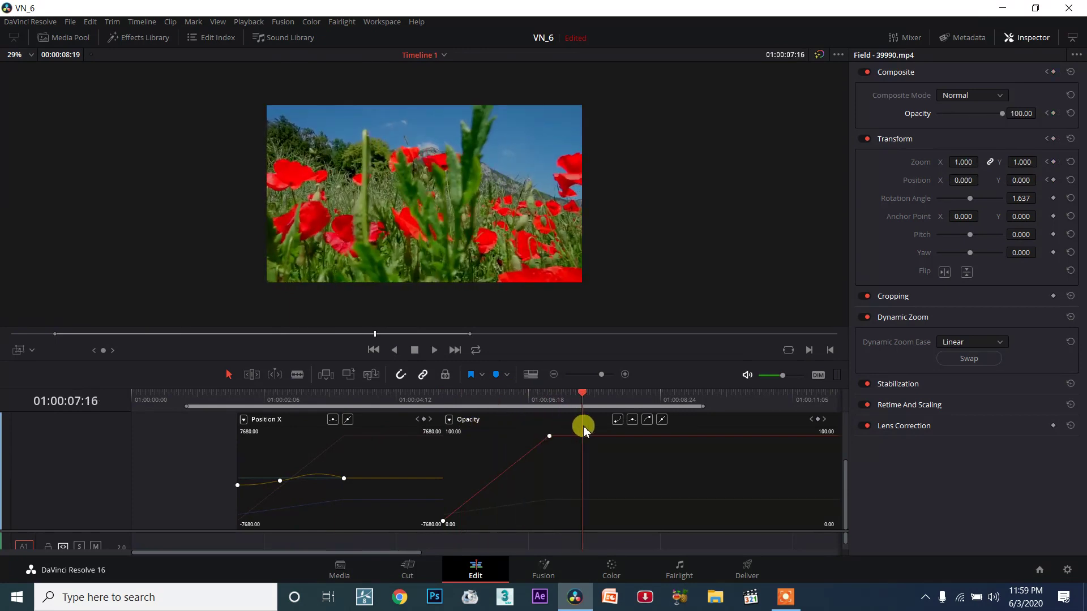
scroll(548, 493, "up", 1)
scroll(541, 492, "down", 3)
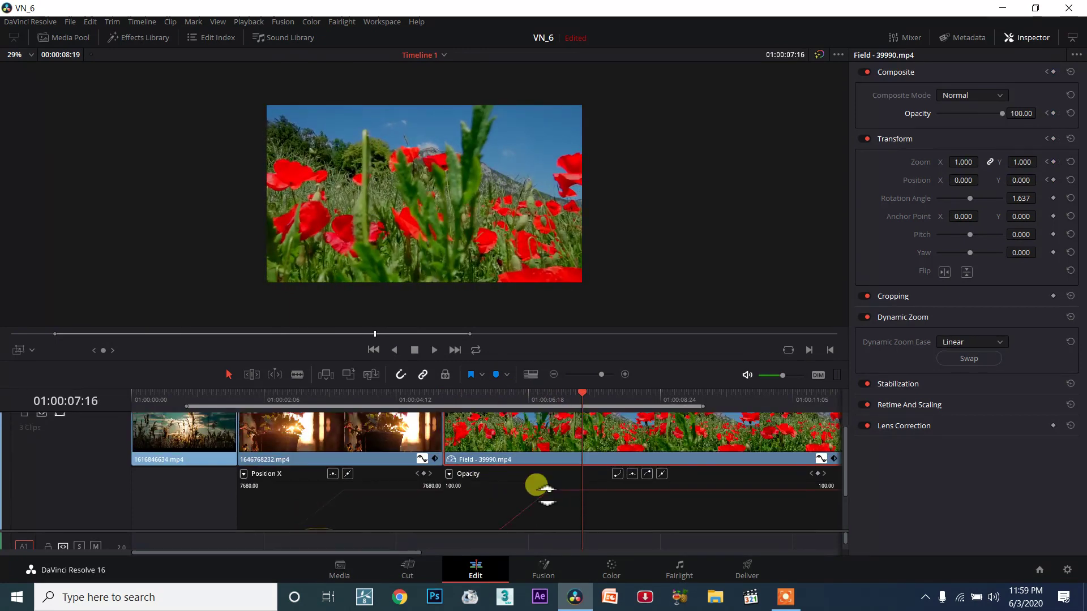
scroll(537, 492, "up", 3)
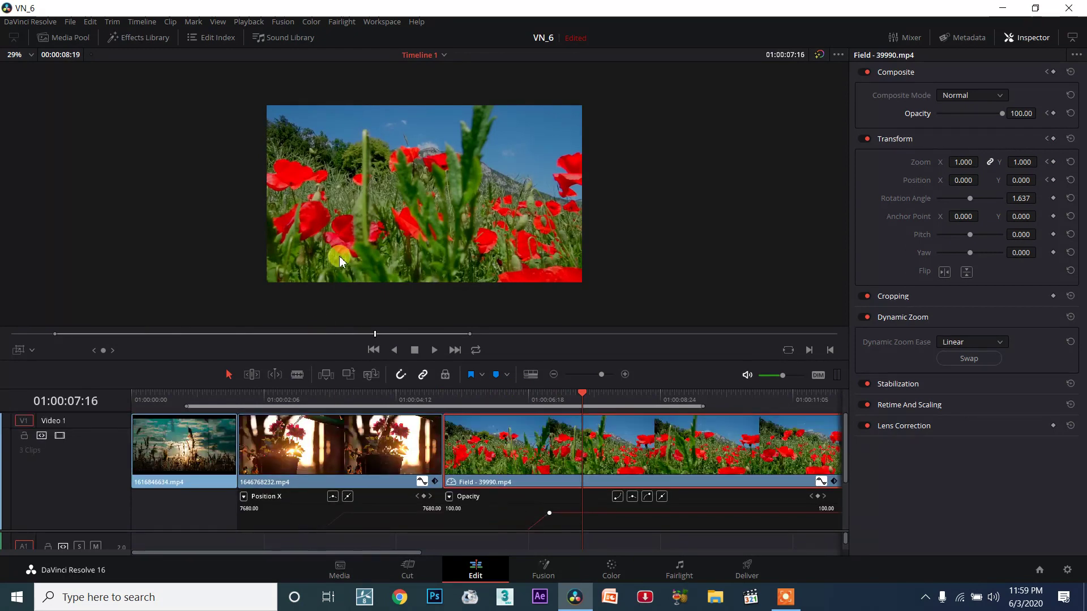
Step: Scrub back to 01:00:06:00 to check the clip at 40 opacity and 0.566 zoom
left_click_drag(299, 406, 479, 393)
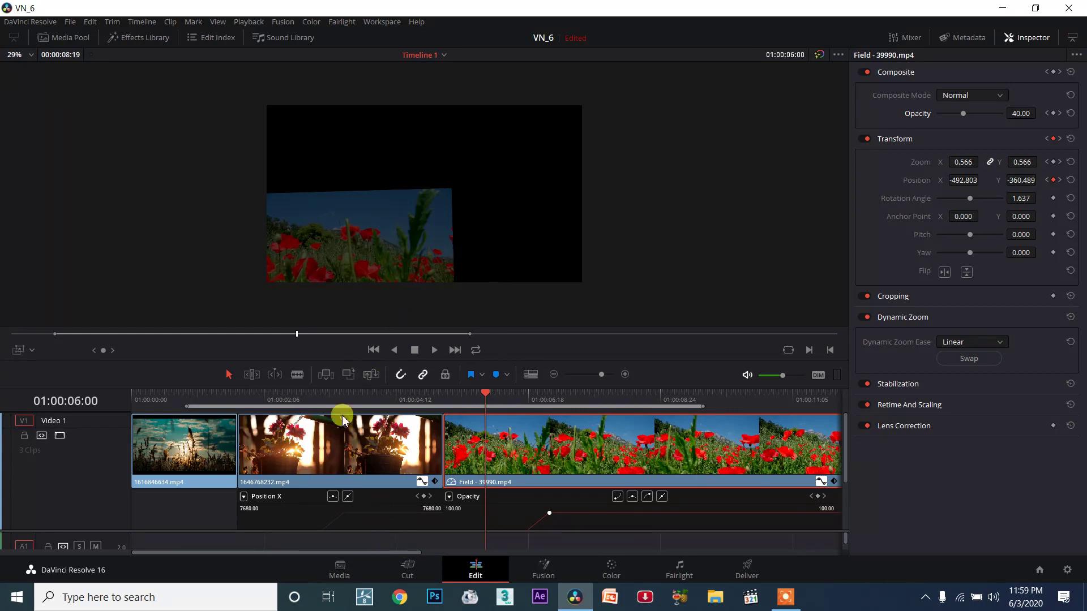
scroll(385, 487, "down", 1)
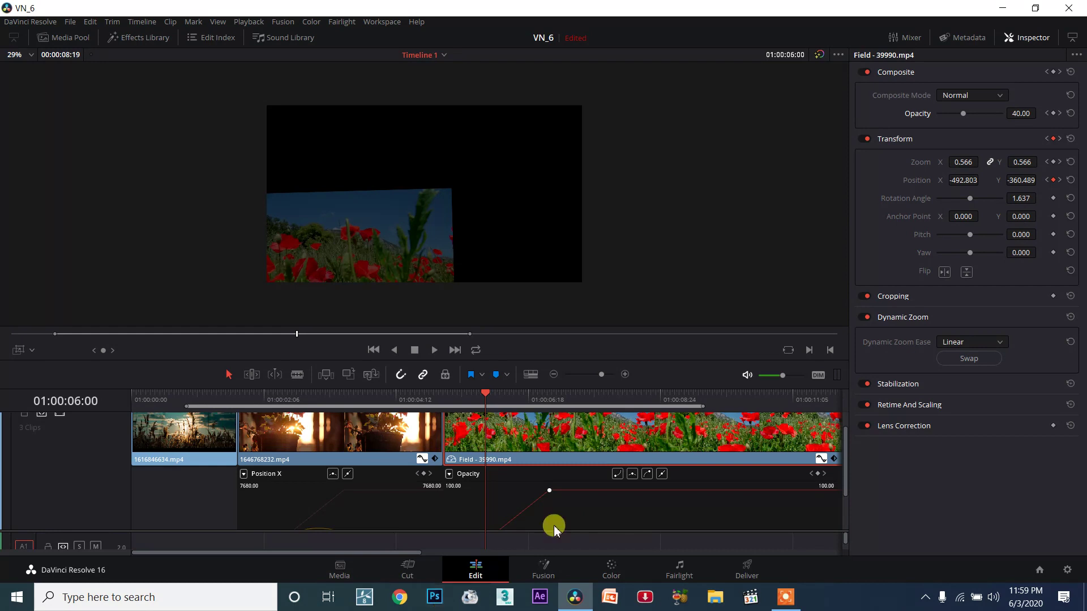
Step: In Paste Attributes for the Field clip, untick zoom, scaling, rotation, yaw and anchor point
right_click(555, 442)
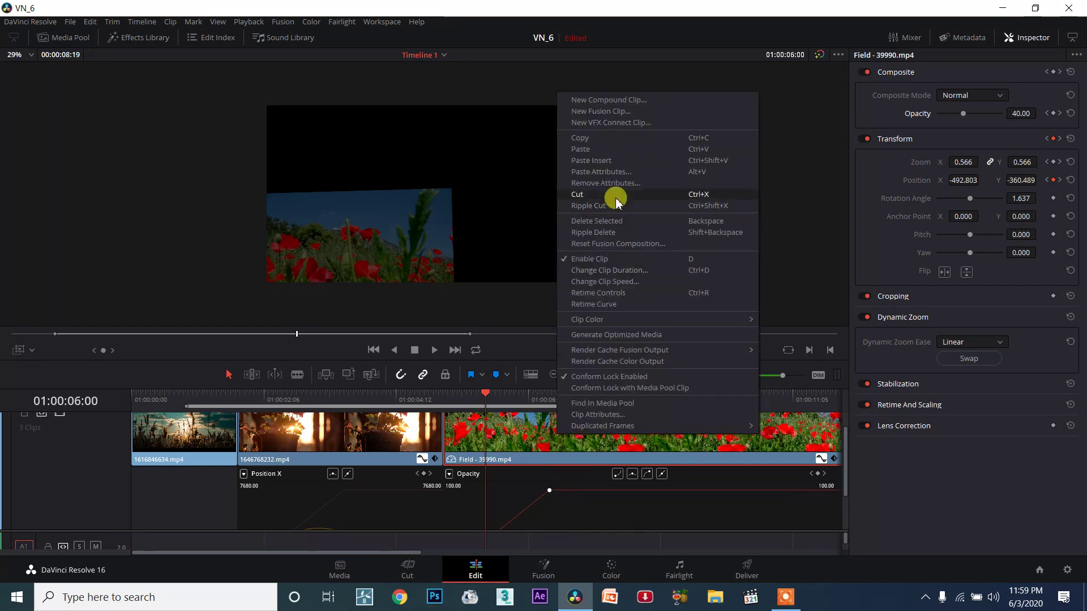
left_click(614, 172)
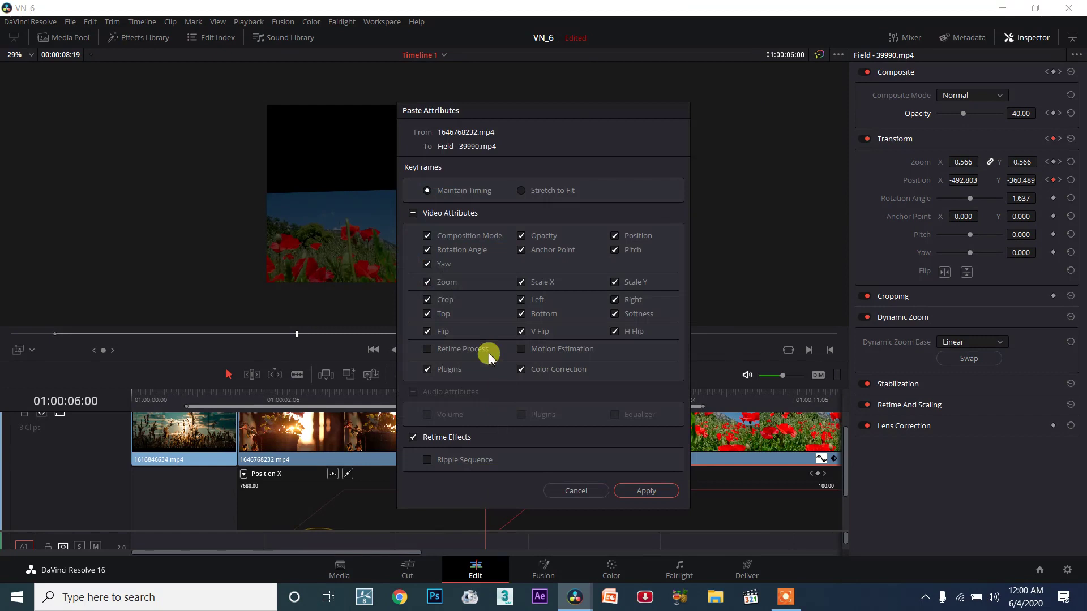
left_click(429, 290)
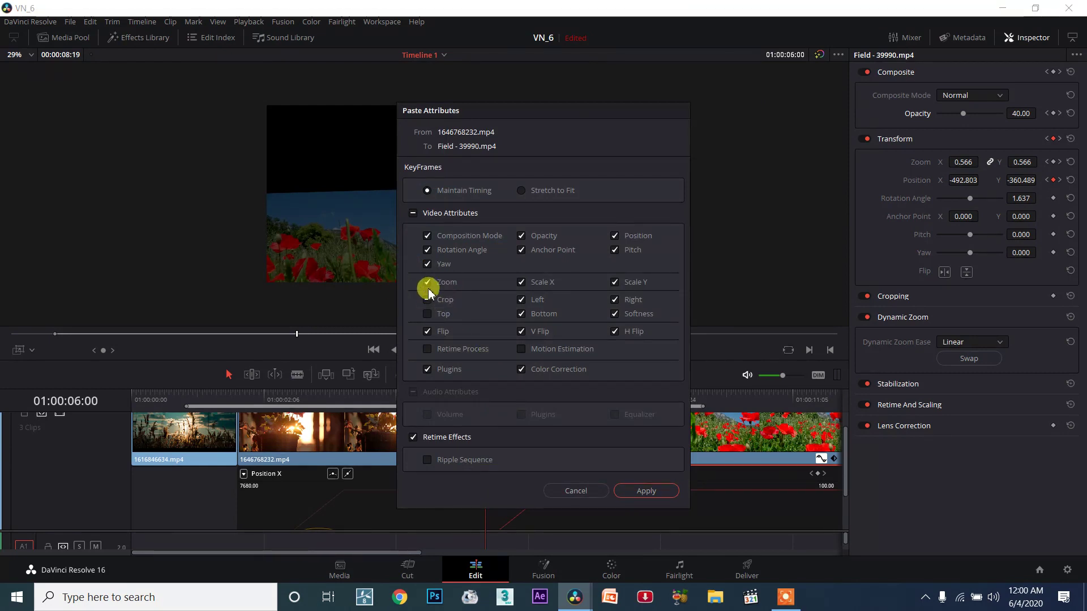
left_click(427, 300)
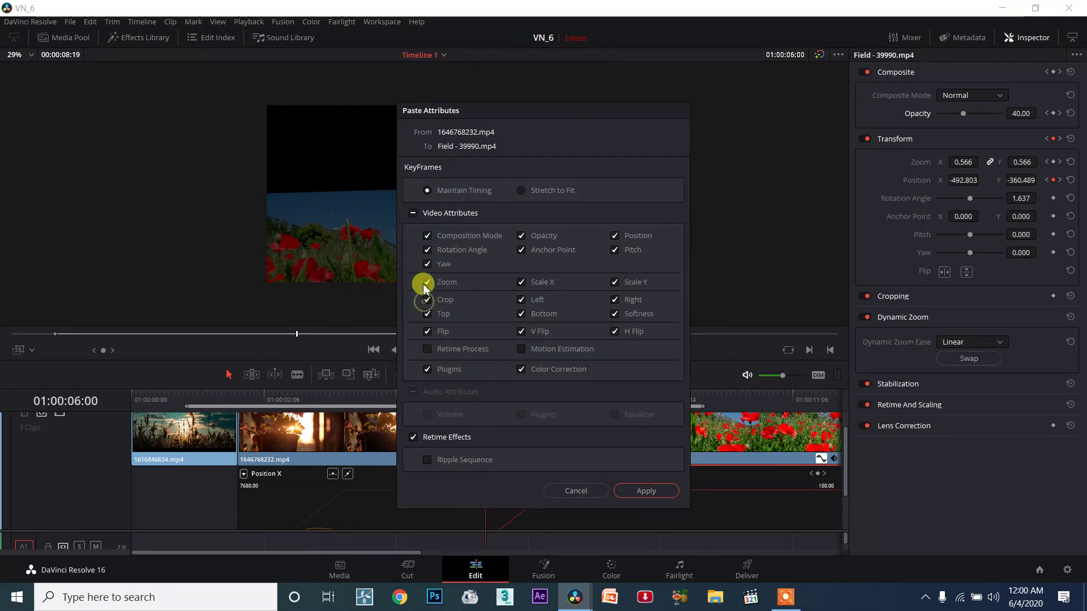
left_click(429, 253)
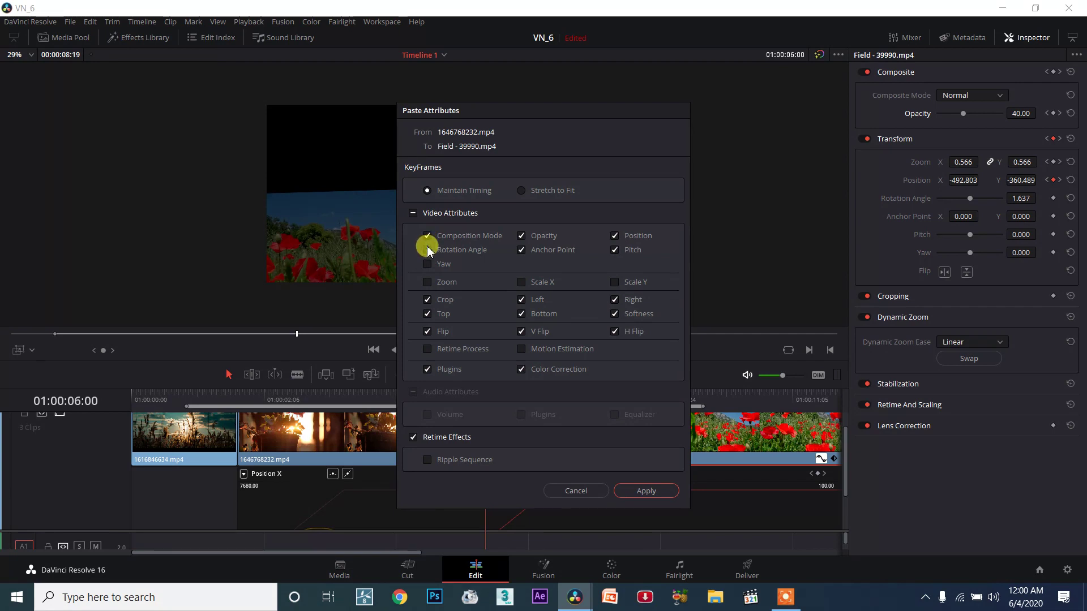
left_click(521, 251)
Step: Also untick pitch, cropping, flip, plugins and color correction, keeping Composition Mode, Opacity and Position
left_click(615, 250)
left_click(521, 301)
left_click(616, 300)
left_click(436, 305)
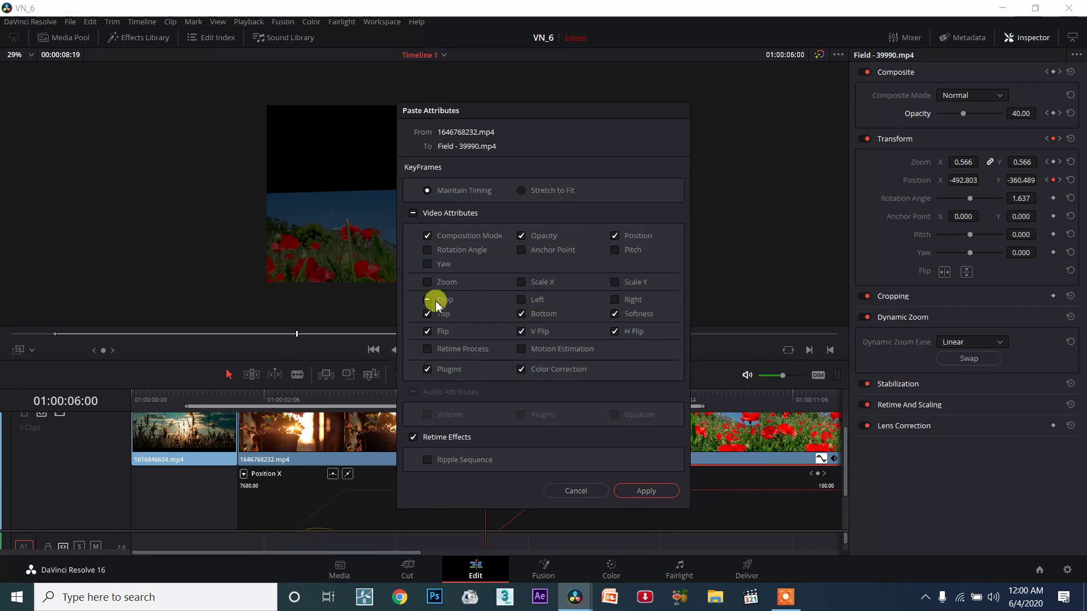
left_click(426, 301)
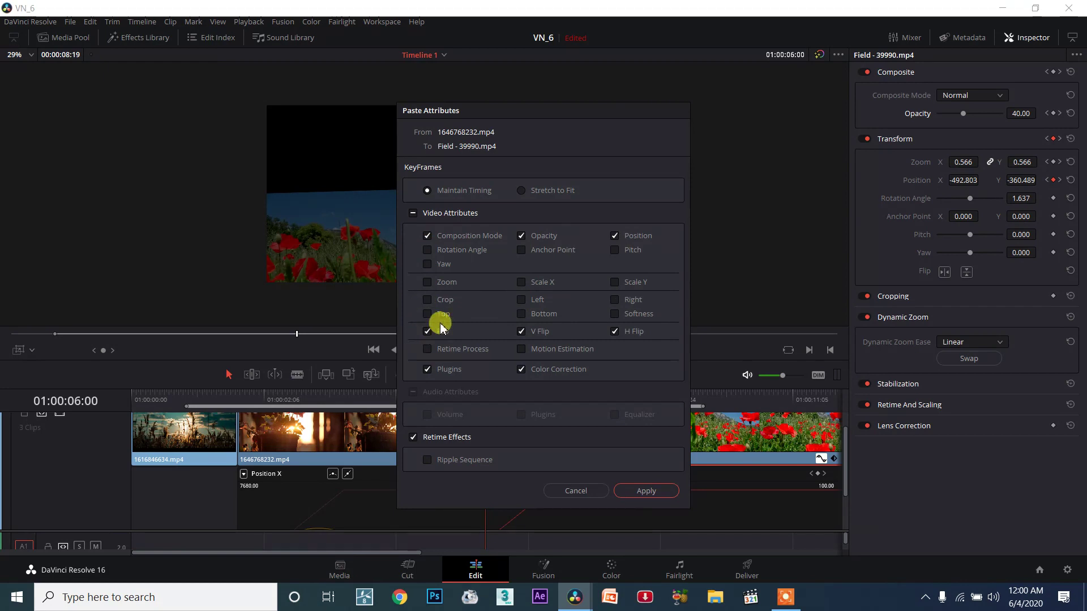
left_click(427, 332)
left_click(425, 369)
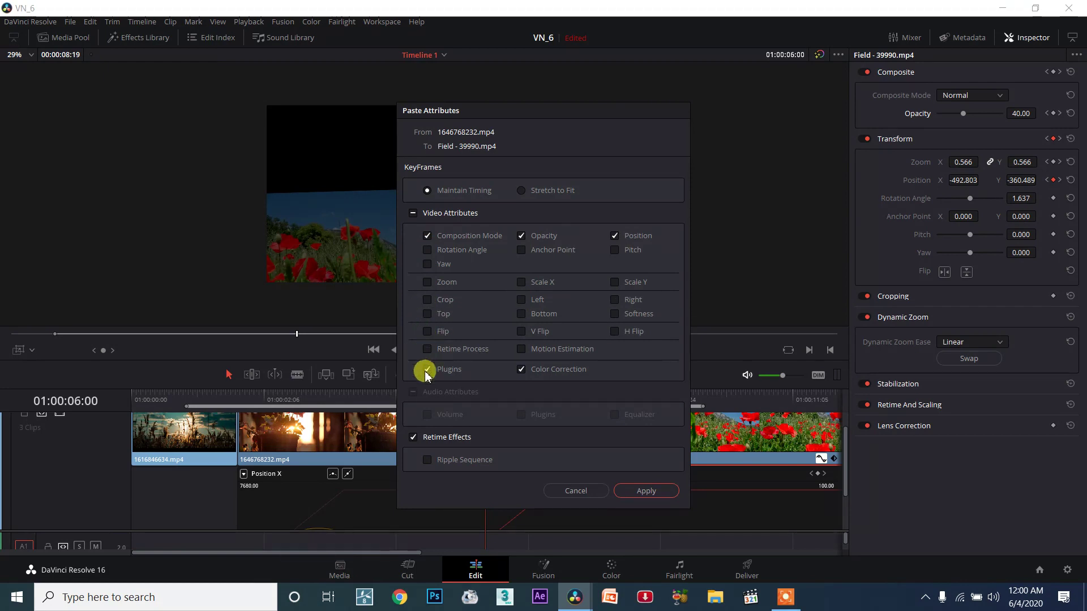
left_click(521, 366)
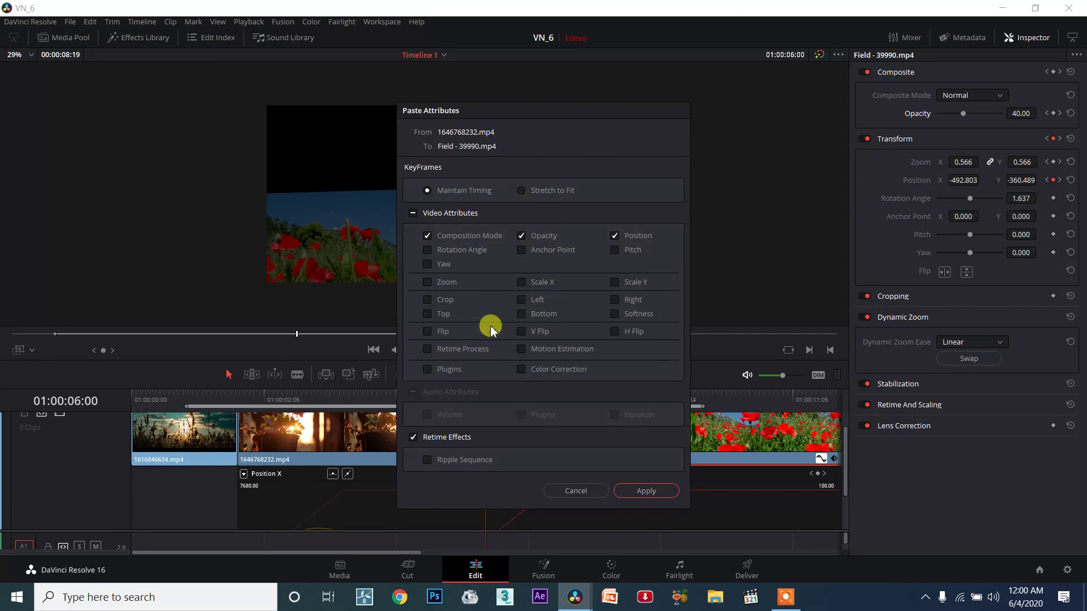
Step: Paste composition mode, opacity and position onto the Field clip, reaching 82.22 opacity at 01:00:06:19
left_click(623, 488)
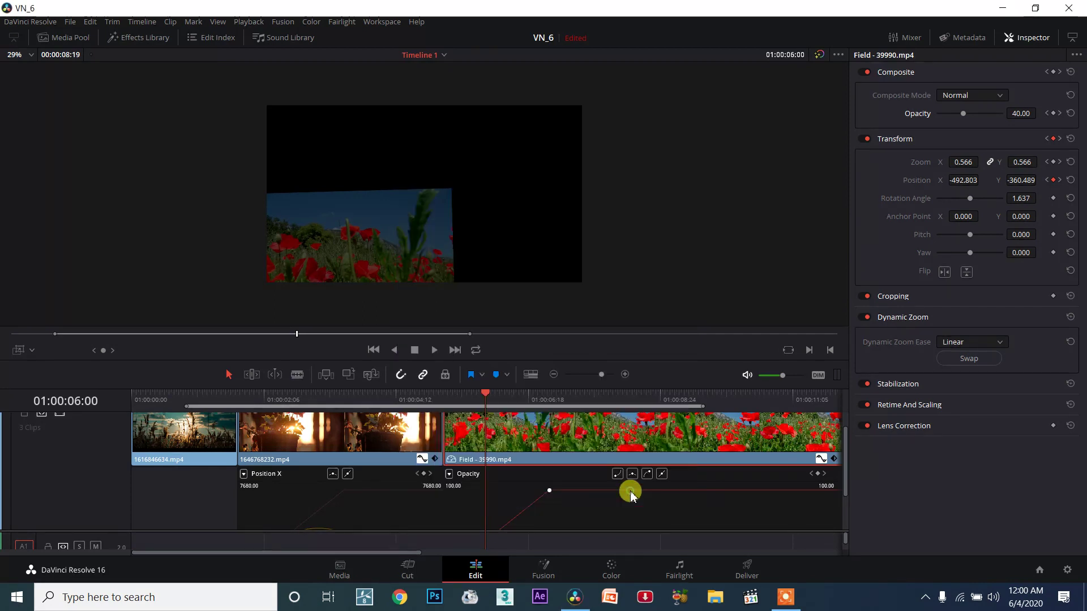
left_click_drag(486, 390, 475, 398)
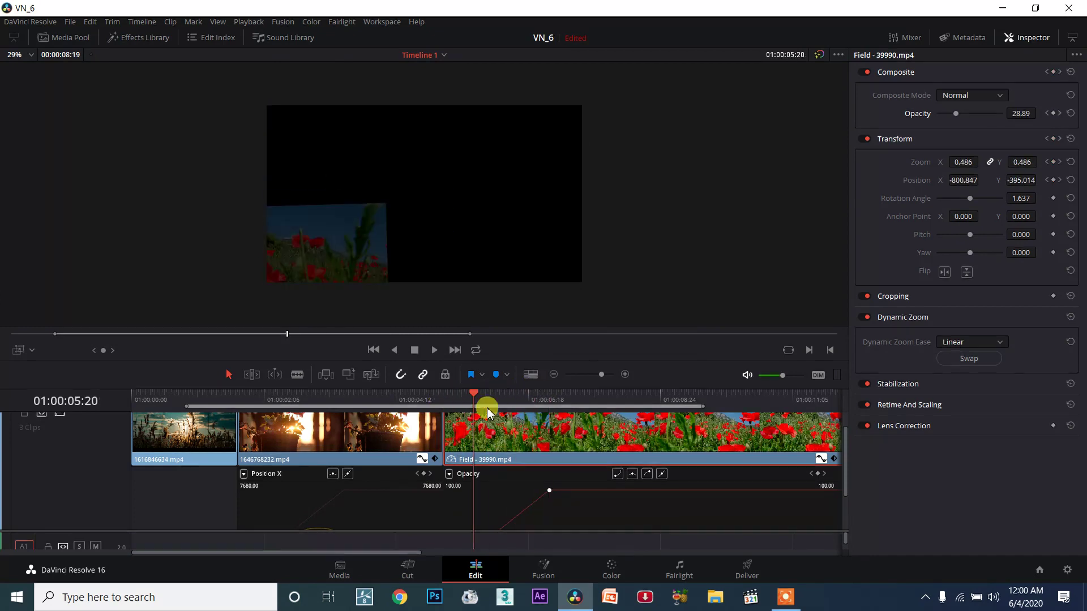
right_click(503, 434)
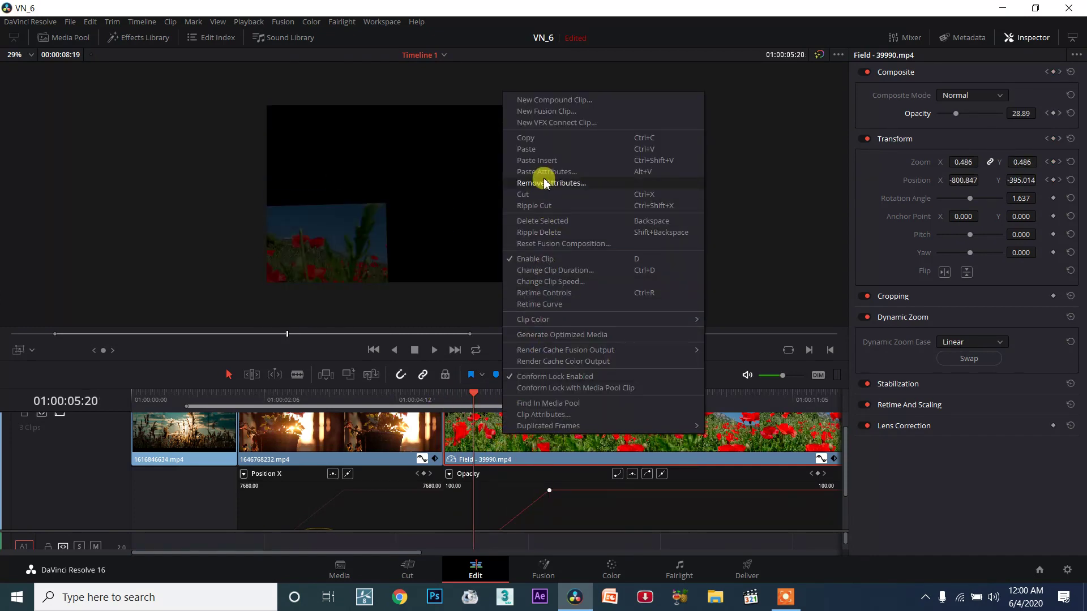
key("Escape")
key("alt+v")
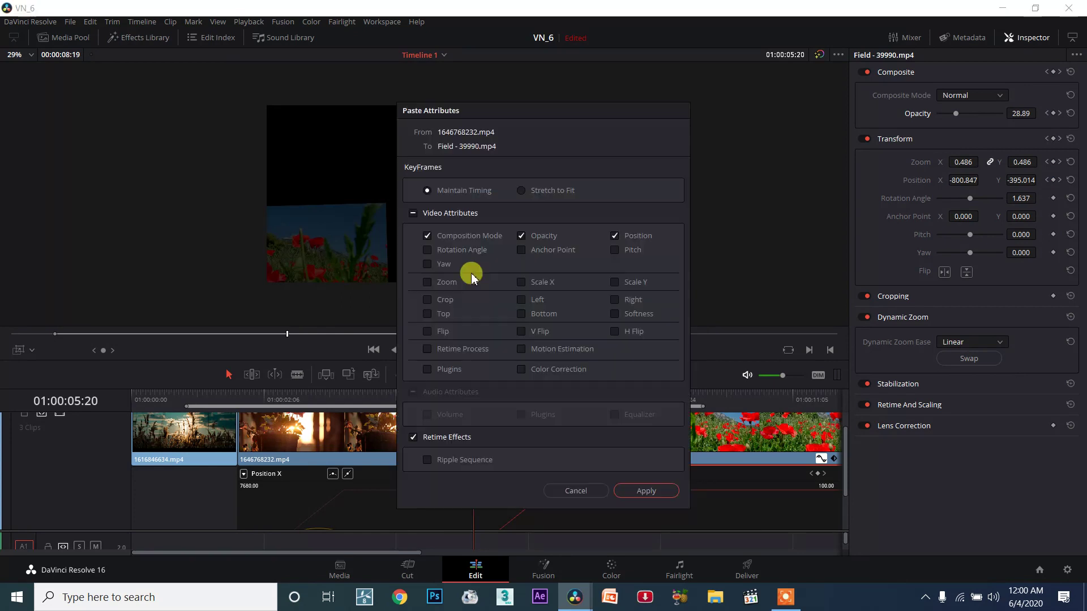
left_click(521, 236)
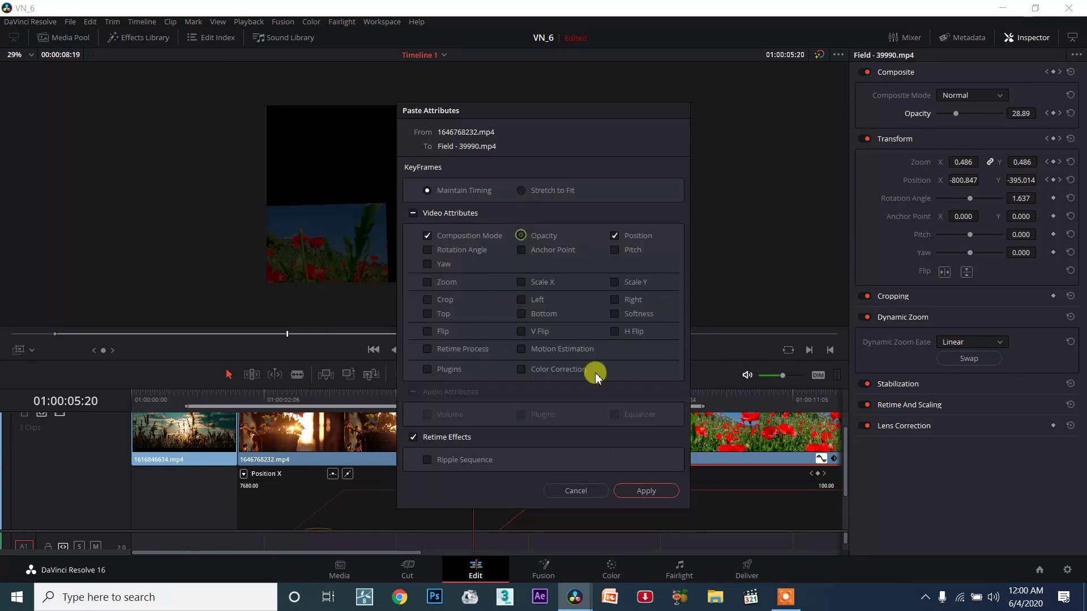
left_click(633, 491)
left_click_drag(466, 412, 533, 381)
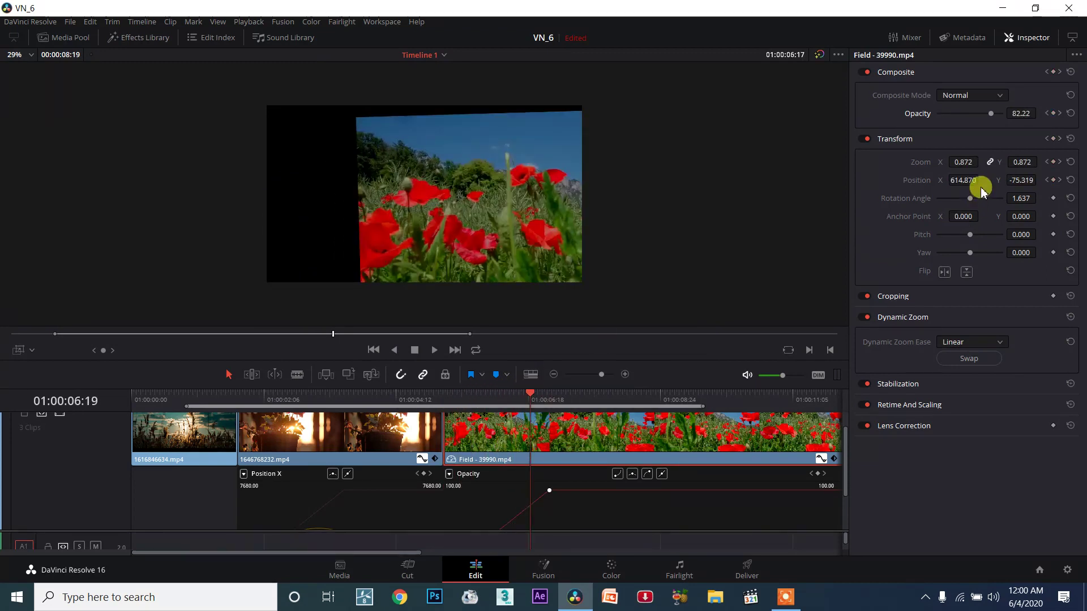
Step: Keyframe the poppy clip's opacity at 100 and scrub back to review the fade
left_click_drag(991, 113, 1019, 111)
mouse_move(529, 395)
left_mouse_down()
mouse_move(499, 399)
mouse_move(548, 396)
left_mouse_up()
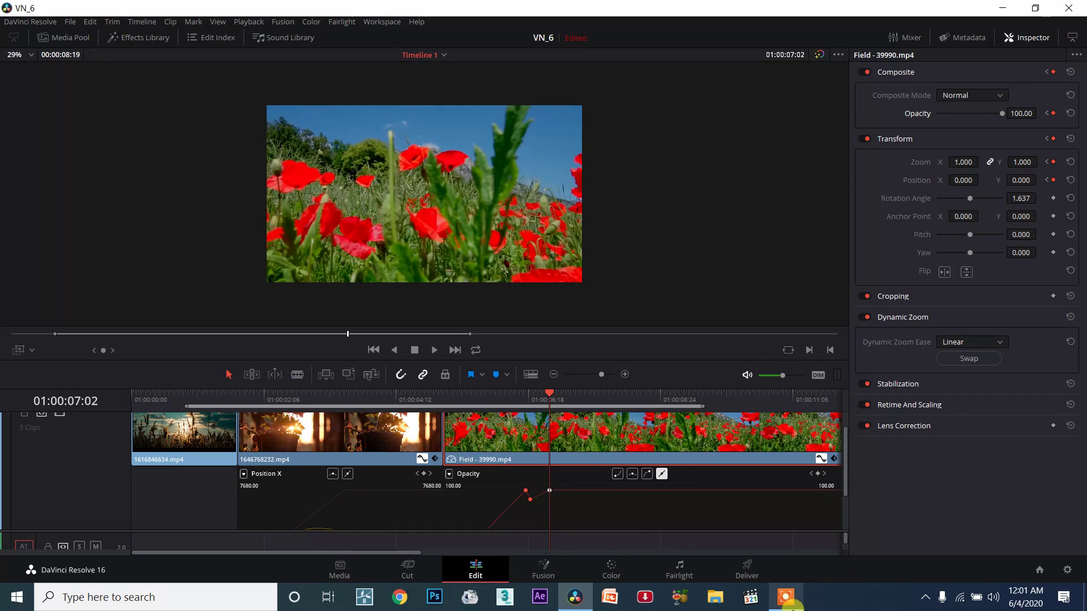
left_click(788, 601)
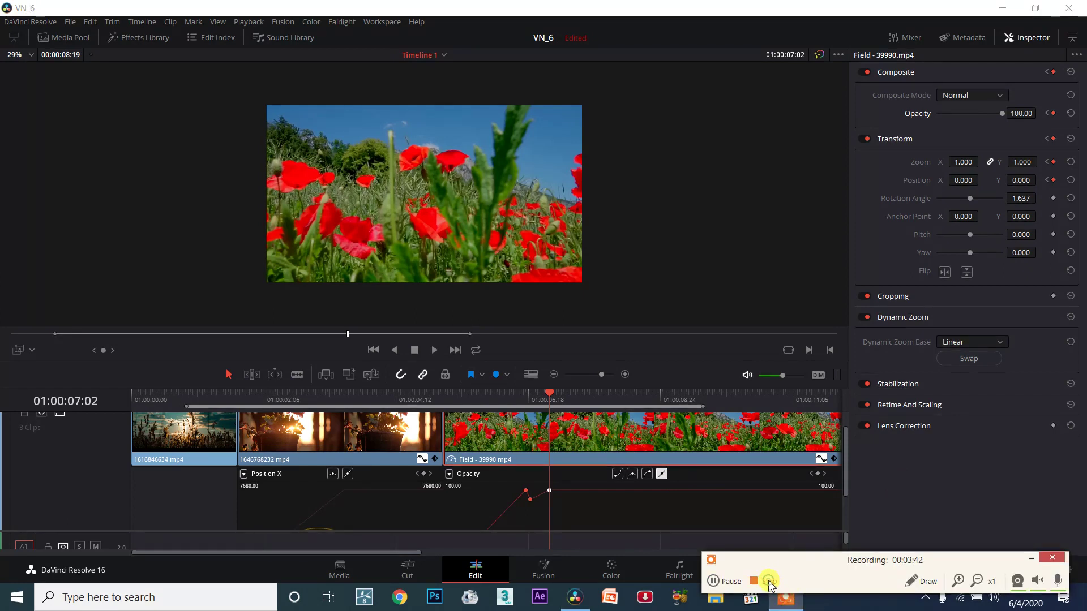